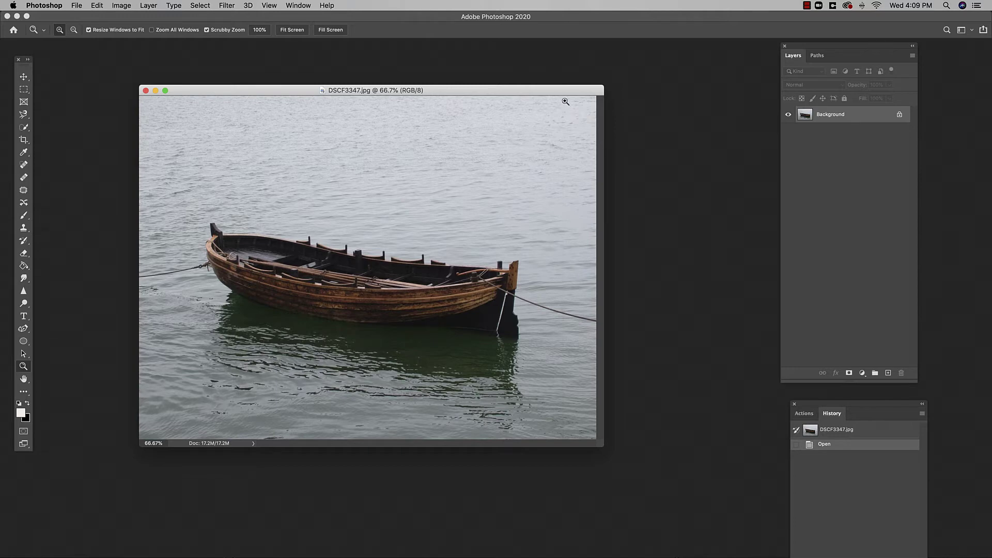
Switch to JPEG to RAW AI, load DSCF3347.jpg and examine the boat in the side-by-side preview
{"action": "left_click_drag", "start_coordinate": [558, 93], "coordinate": [558, 97]}
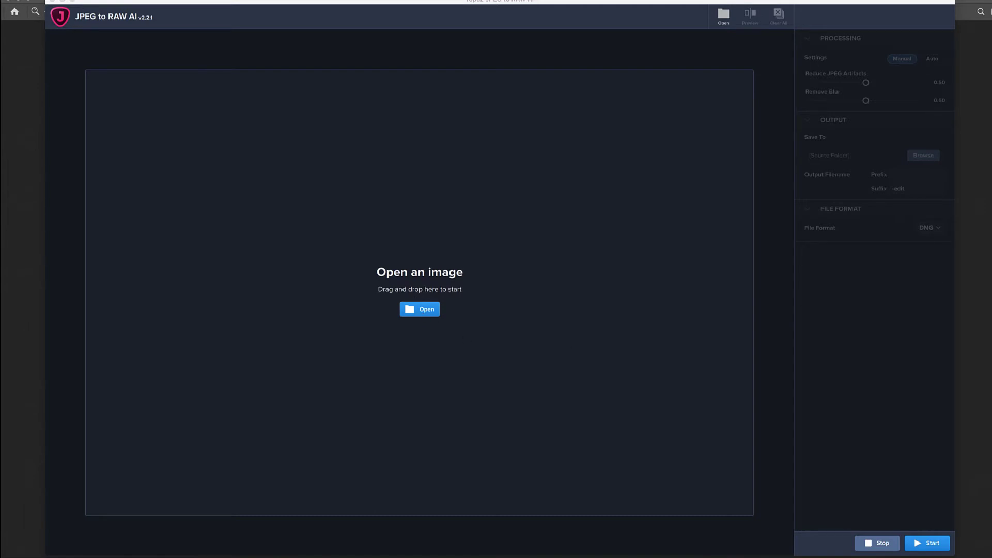
{"action": "left_click_drag", "start_coordinate": [991, 131], "coordinate": [421, 313]}
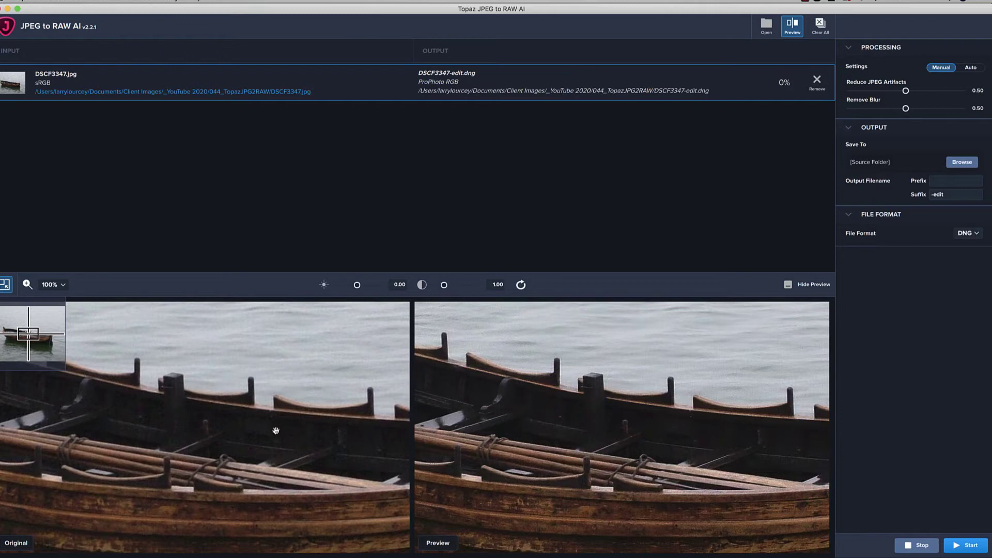
{"action": "left_click_drag", "start_coordinate": [276, 431], "coordinate": [319, 408]}
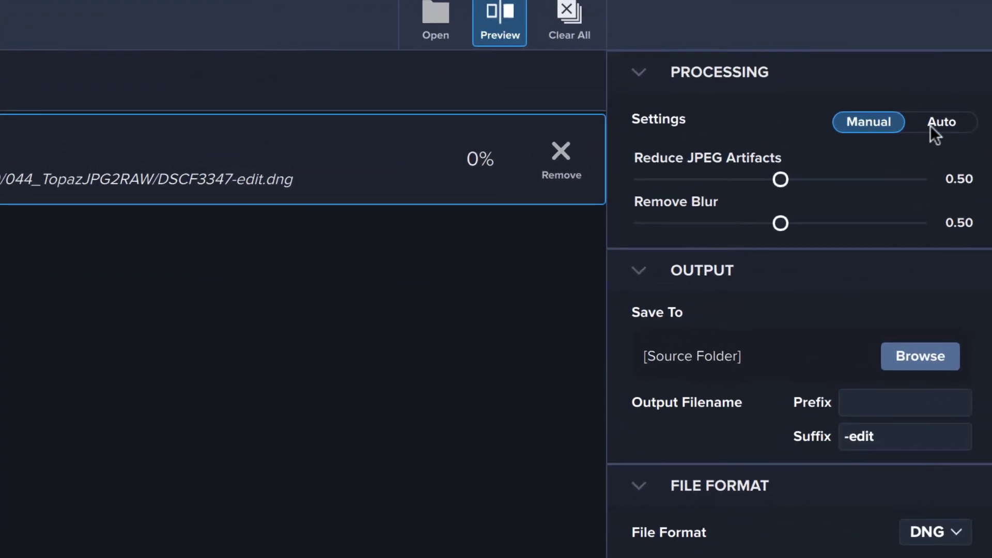
Try the Auto processing settings, return to Manual, and set Reduce JPEG Artifacts to 0.10 and Remove Blur to 0.40
{"action": "left_click", "coordinate": [951, 124]}
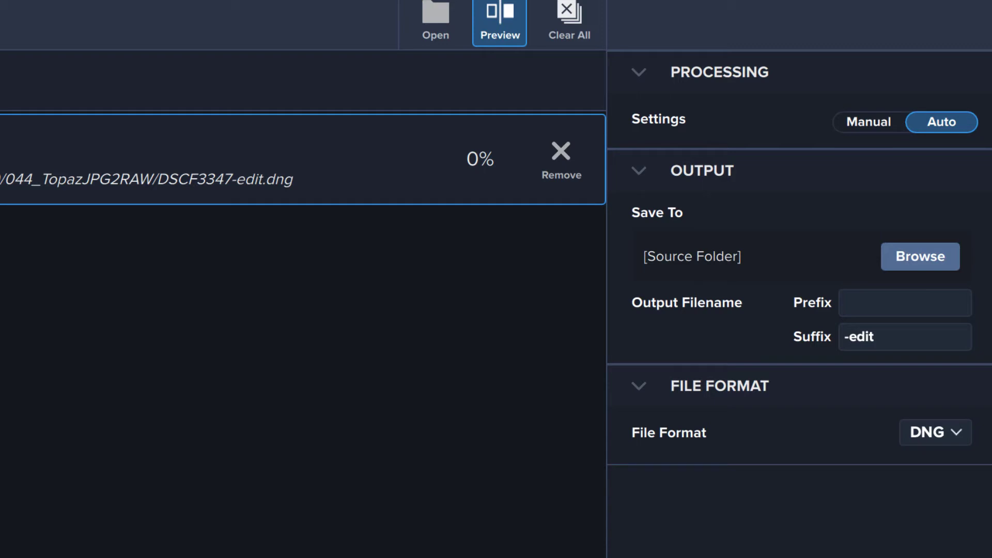
{"action": "left_click", "coordinate": [860, 125]}
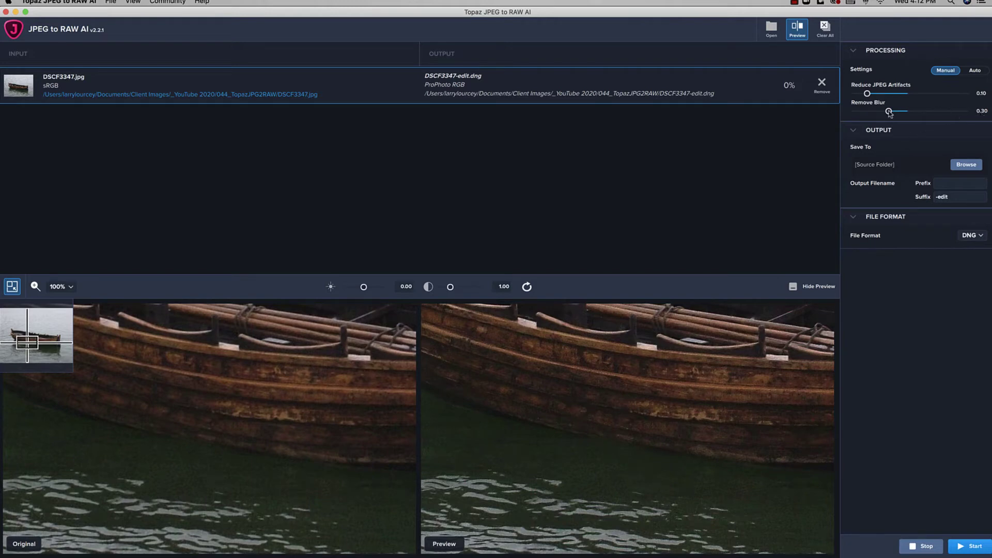
{"action": "left_click_drag", "start_coordinate": [890, 112], "coordinate": [900, 114]}
Compare the original and preview on the water, bow and hull, and set Reduce JPEG Artifacts to 0.37
{"action": "left_click_drag", "start_coordinate": [319, 365], "coordinate": [284, 411]}
{"action": "left_click_drag", "start_coordinate": [290, 344], "coordinate": [284, 421]}
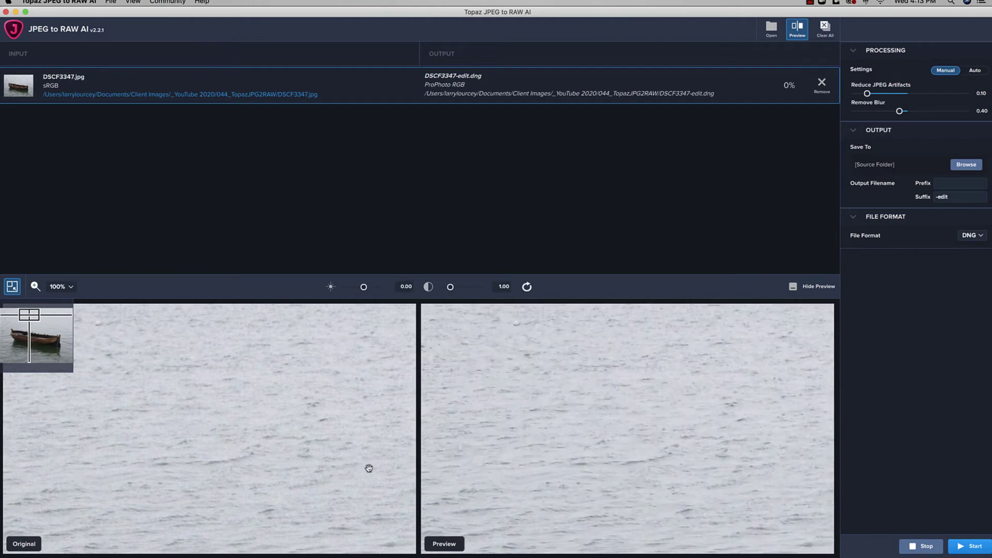
{"action": "left_click_drag", "start_coordinate": [332, 481], "coordinate": [386, 334]}
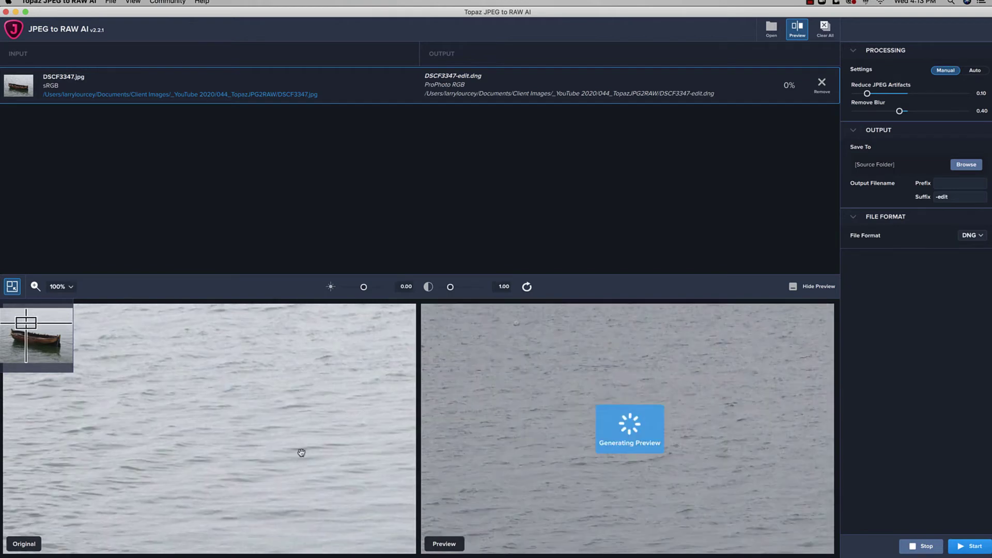
{"action": "left_click_drag", "start_coordinate": [233, 467], "coordinate": [302, 395]}
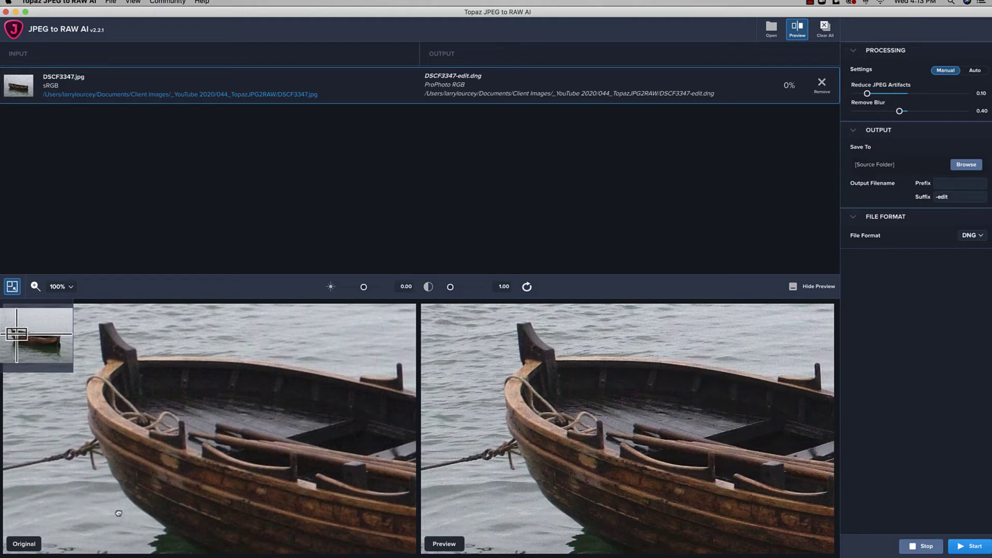
{"action": "left_click_drag", "start_coordinate": [118, 513], "coordinate": [122, 417]}
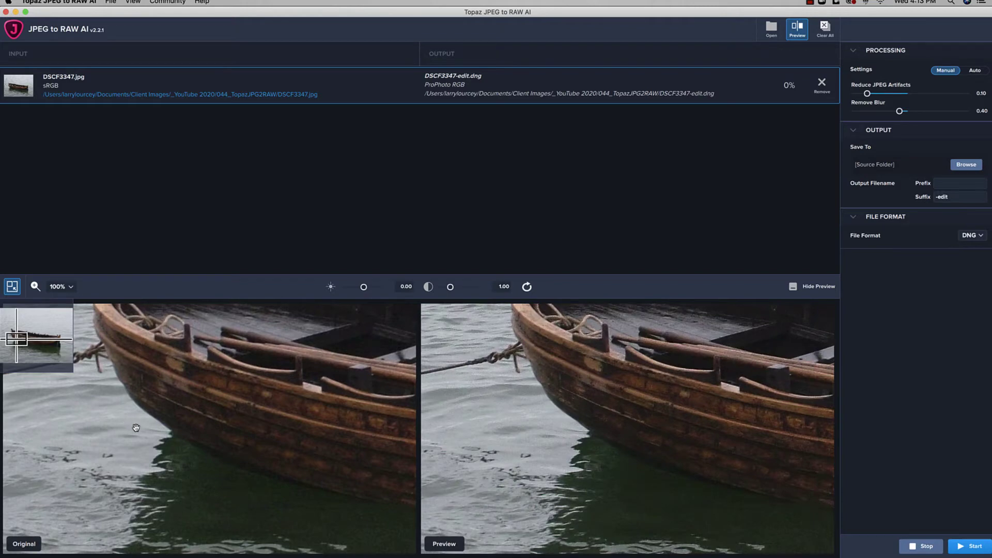
{"action": "left_click_drag", "start_coordinate": [868, 93], "coordinate": [897, 96]}
{"action": "left_click_drag", "start_coordinate": [328, 458], "coordinate": [159, 426]}
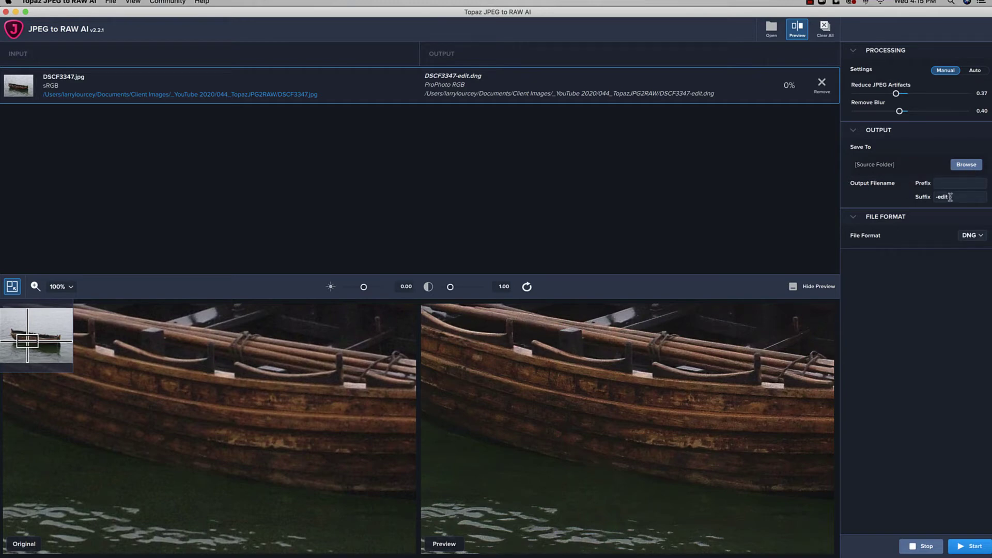
Change the output filename suffix to -tpz
{"action": "left_click_drag", "start_coordinate": [950, 197], "coordinate": [940, 199]}
{"action": "key", "text": "BackSpace"}
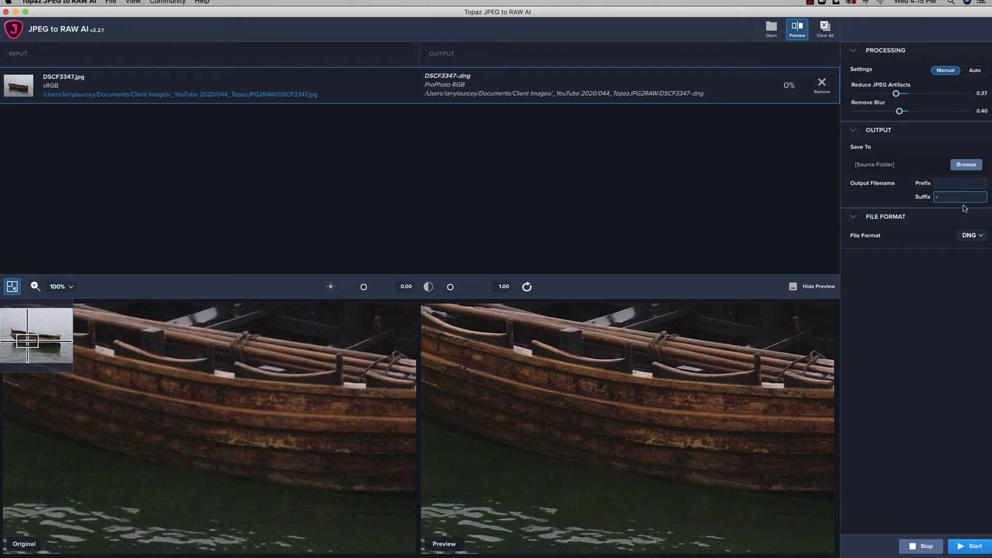
{"action": "type", "text": "tpz"}
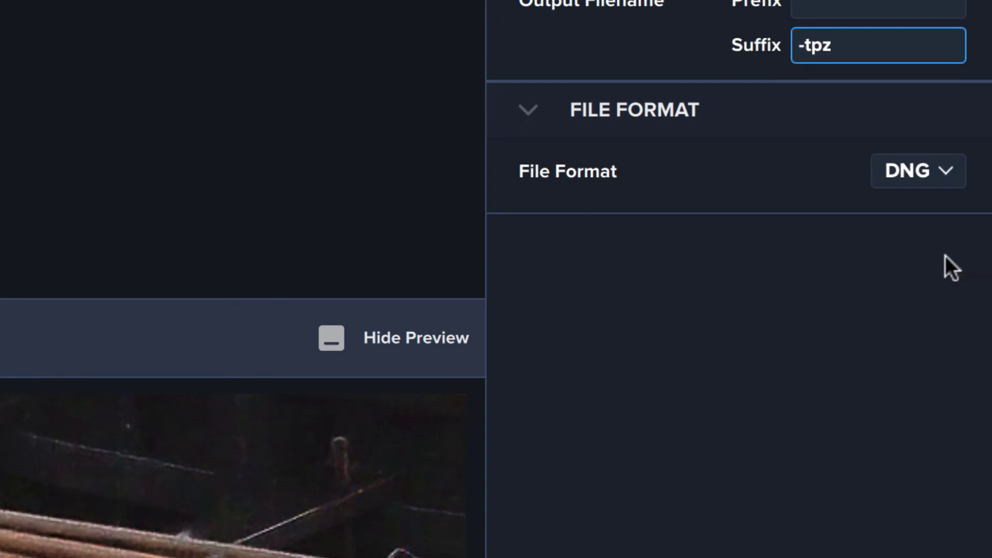
Choose DNG as the output file format and start converting the boat image
{"action": "left_click", "coordinate": [952, 176]}
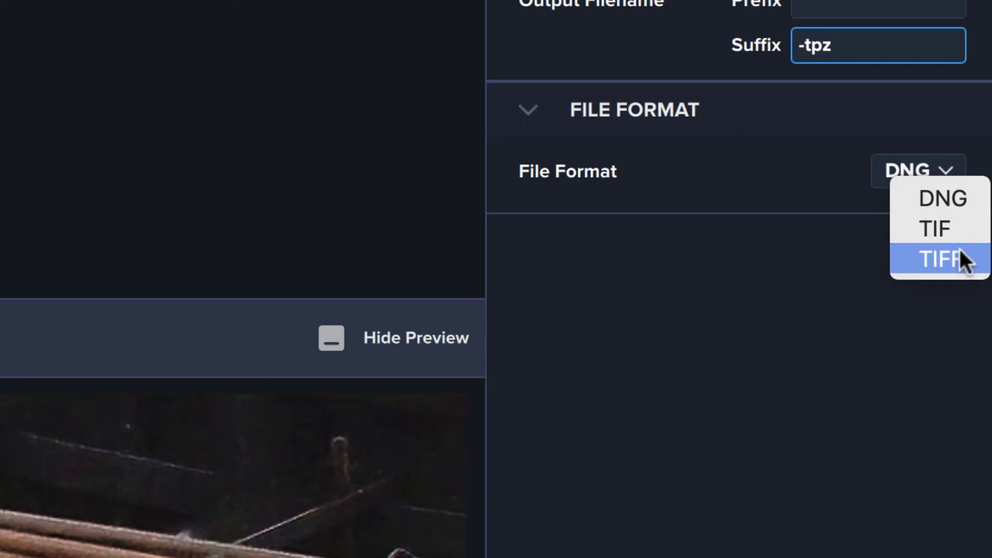
{"action": "left_click", "coordinate": [970, 197]}
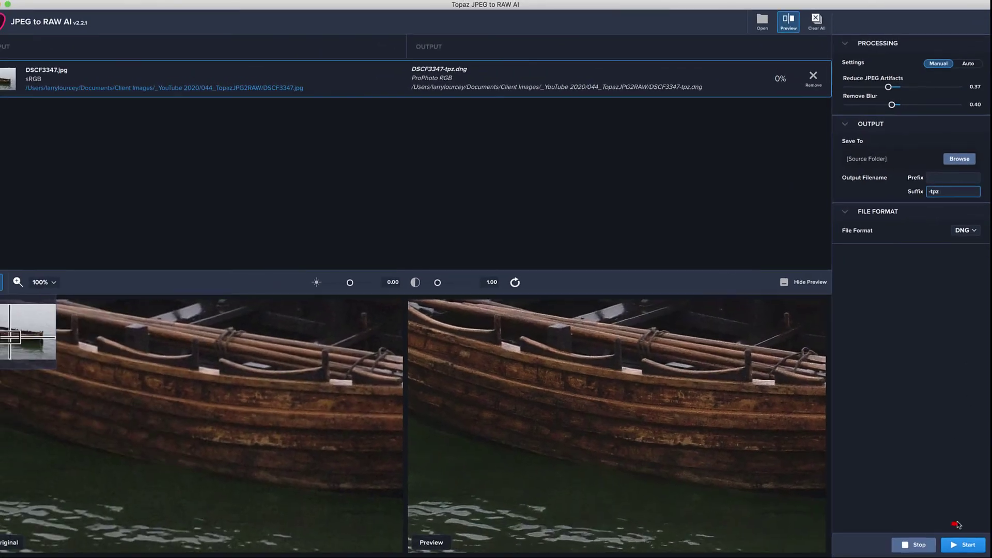
{"action": "left_click", "coordinate": [964, 545]}
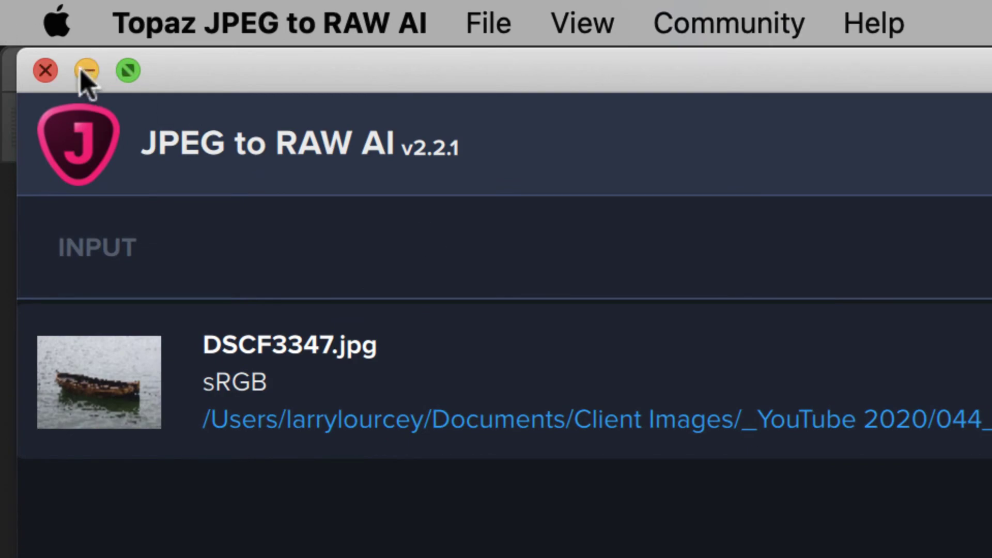
Minimize the converter and open DSCF3347-tpz.dng from the image browser in Camera Raw
{"action": "left_click", "coordinate": [87, 71]}
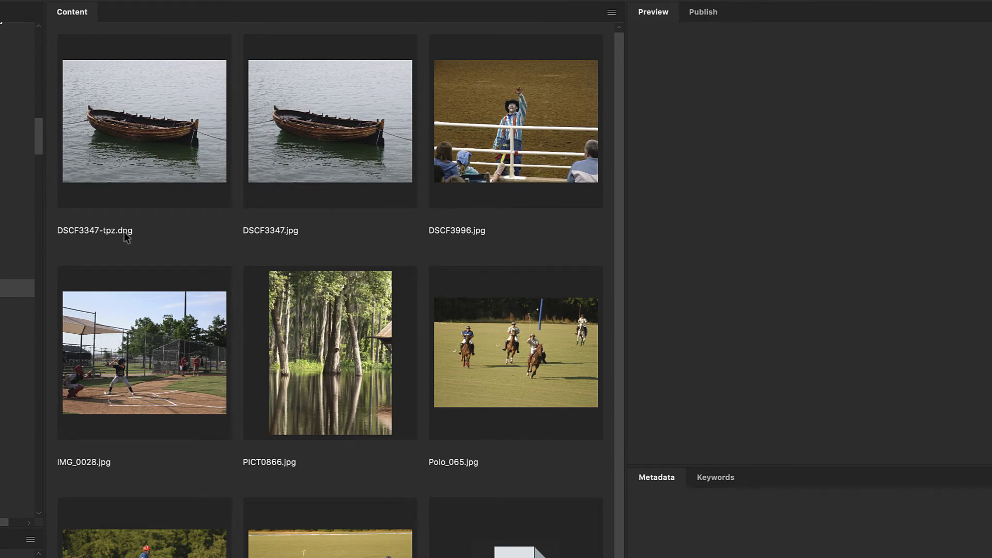
{"action": "double_click", "coordinate": [147, 129]}
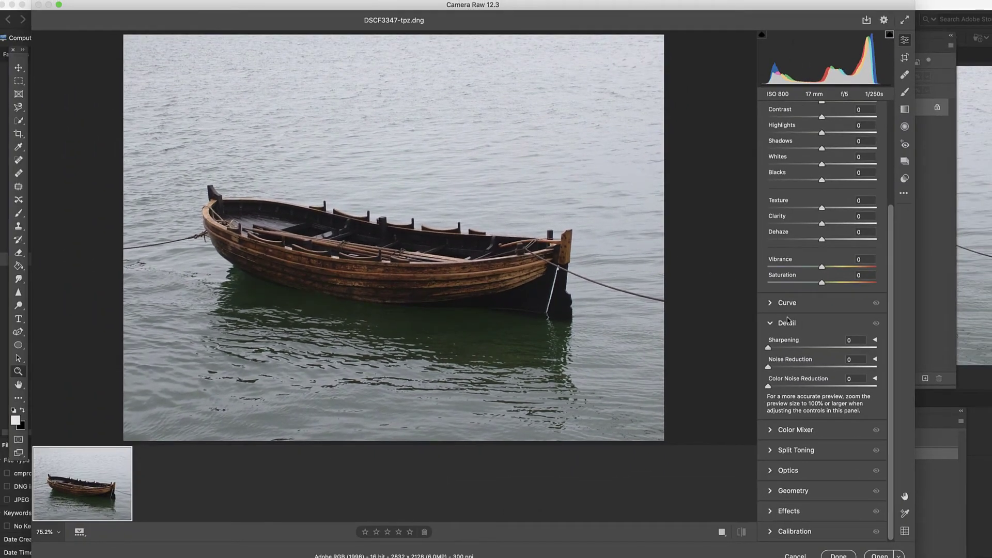
Test a strong exposure boost of +3.05 on the boat image, and settle on Exposure +1.10 and Contrast +3
{"action": "scroll", "coordinate": [788, 321], "scroll_direction": "up", "scroll_amount": 5}
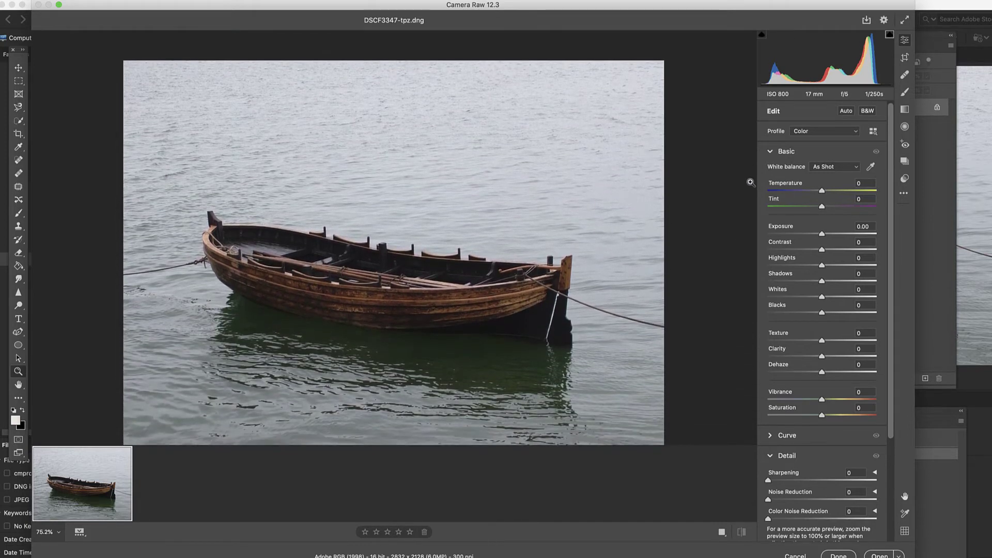
{"action": "left_click_drag", "start_coordinate": [822, 234], "coordinate": [856, 236]}
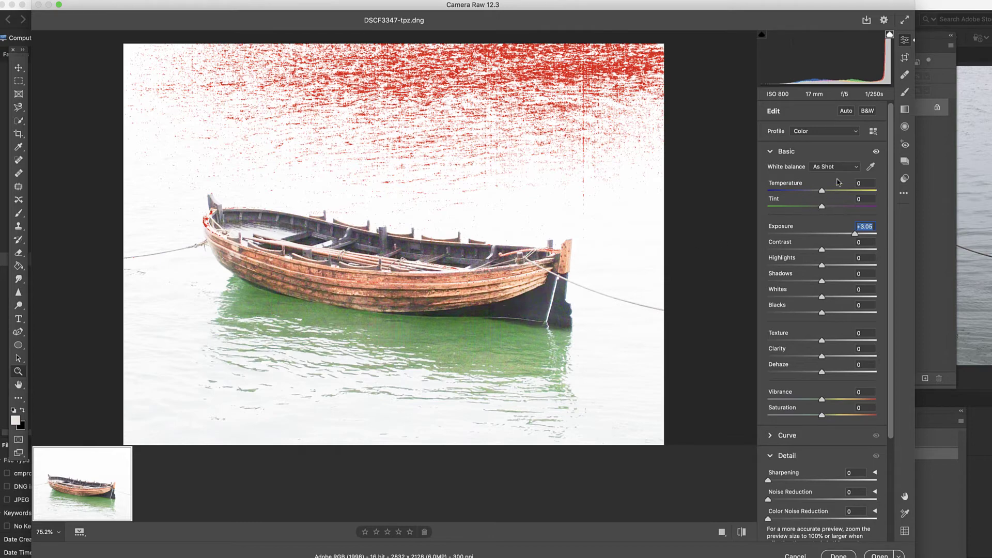
{"action": "left_click_drag", "start_coordinate": [854, 234], "coordinate": [826, 249]}
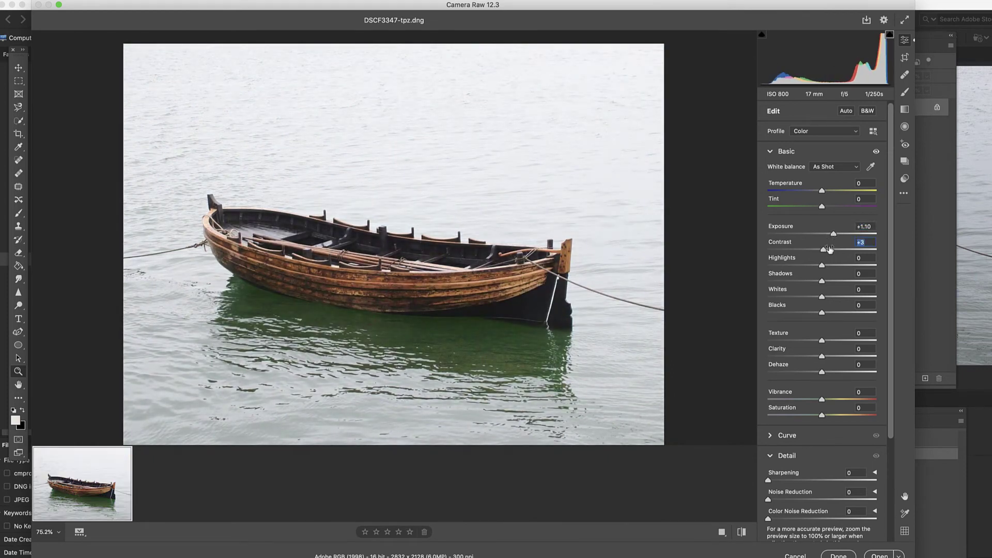
Warm the boat image by setting the white balance Temperature to +14
{"action": "left_click_drag", "start_coordinate": [823, 194], "coordinate": [833, 194]}
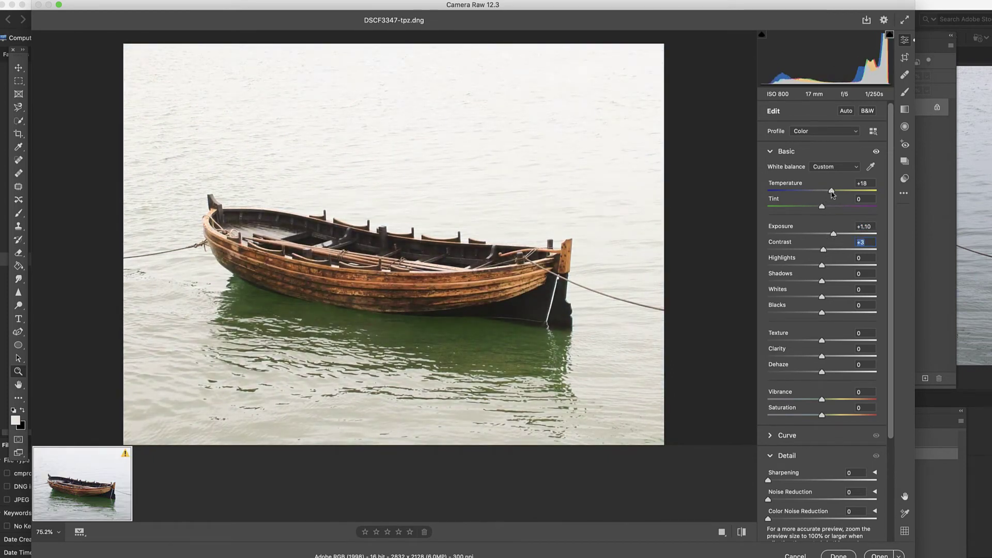
{"action": "left_click", "coordinate": [831, 192]}
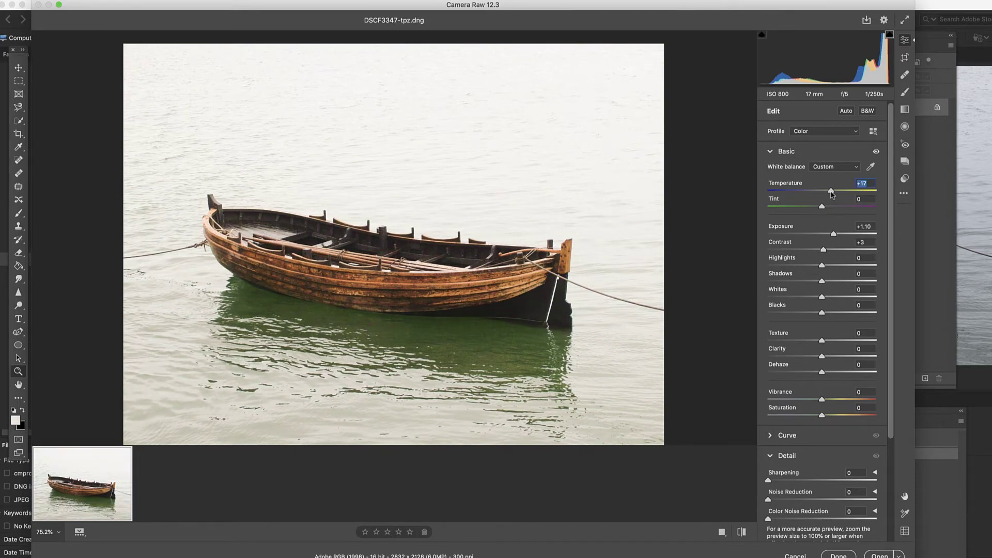
{"action": "left_click_drag", "start_coordinate": [832, 194], "coordinate": [830, 194]}
Reduce Exposure to +0.85 and raise Clarity to +36 on the boat image
{"action": "mouse_move", "coordinate": [834, 235]}
{"action": "left_mouse_down"}
{"action": "mouse_move", "coordinate": [804, 237]}
{"action": "mouse_move", "coordinate": [831, 236]}
{"action": "left_mouse_up"}
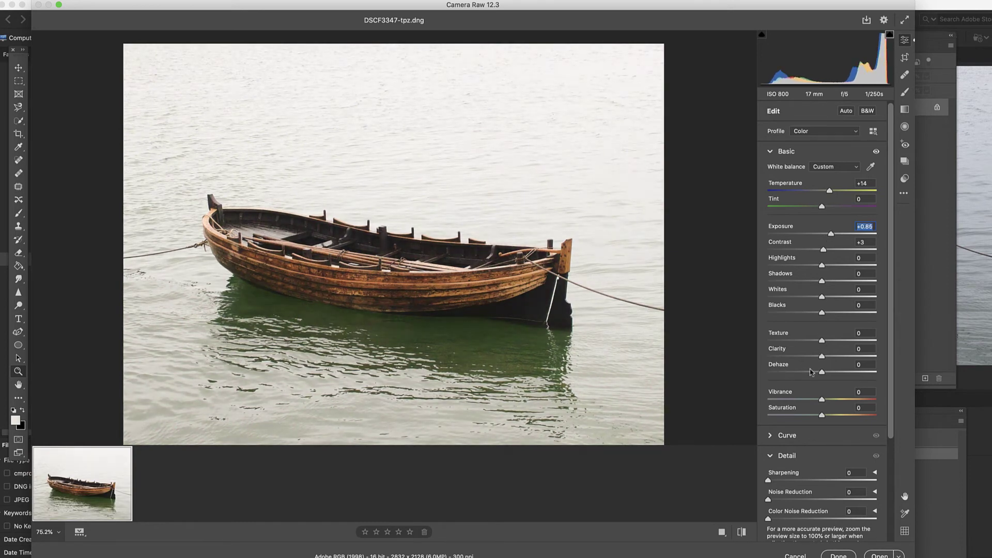
{"action": "scroll", "coordinate": [811, 371], "scroll_direction": "down", "scroll_amount": 3}
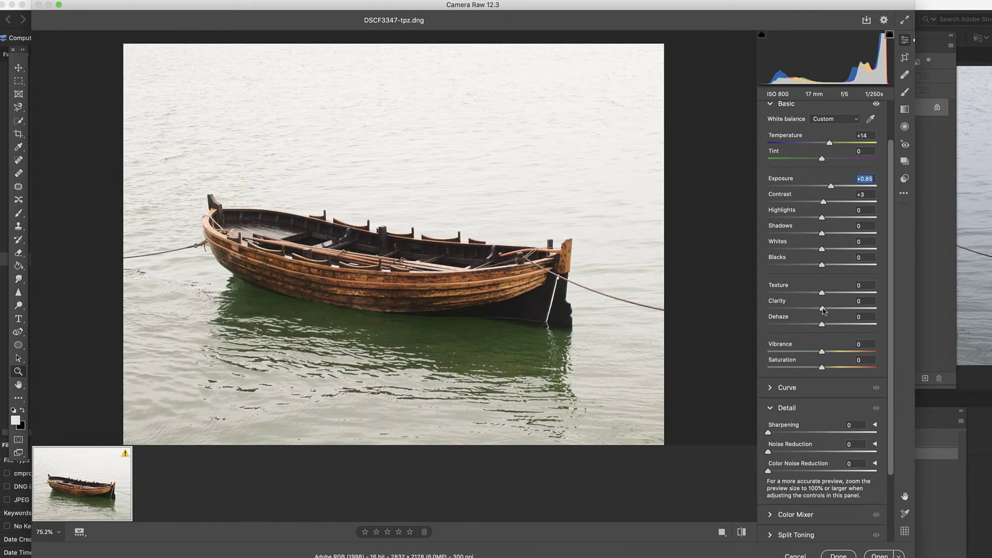
{"action": "left_click_drag", "start_coordinate": [822, 309], "coordinate": [843, 311]}
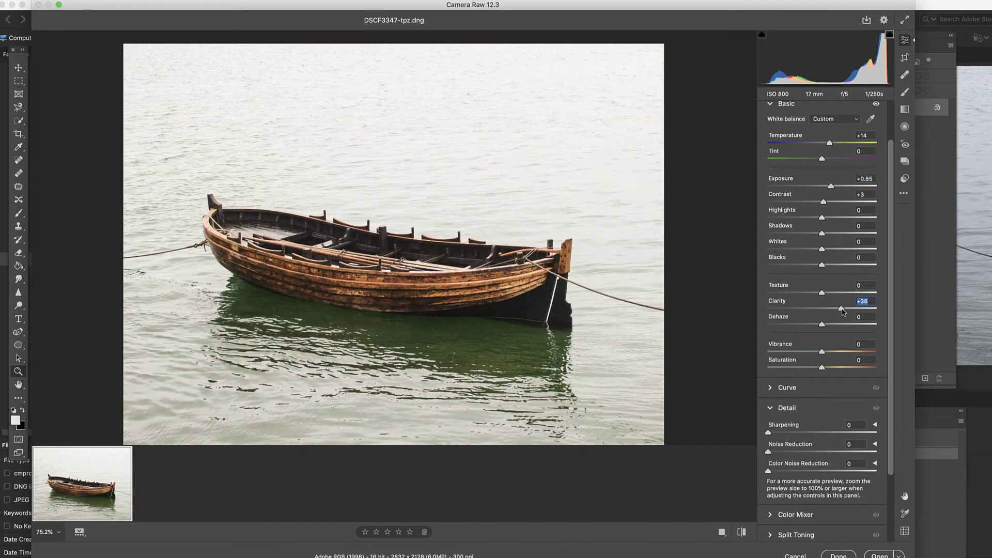
Lower Exposure to +0.65 and open the adjusted boat image in Photoshop
{"action": "scroll", "coordinate": [821, 348], "scroll_direction": "down", "scroll_amount": 5}
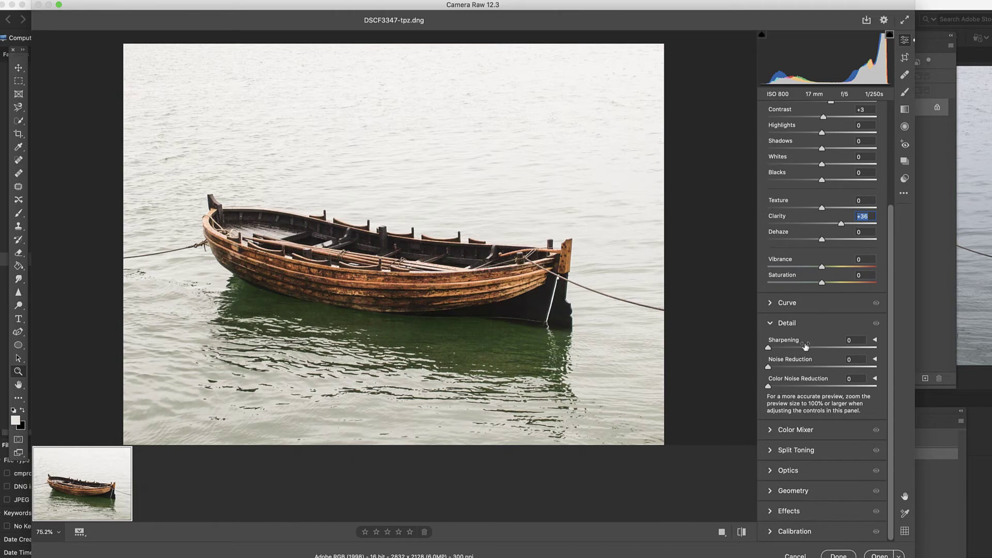
{"action": "scroll", "coordinate": [809, 343], "scroll_direction": "up", "scroll_amount": 8}
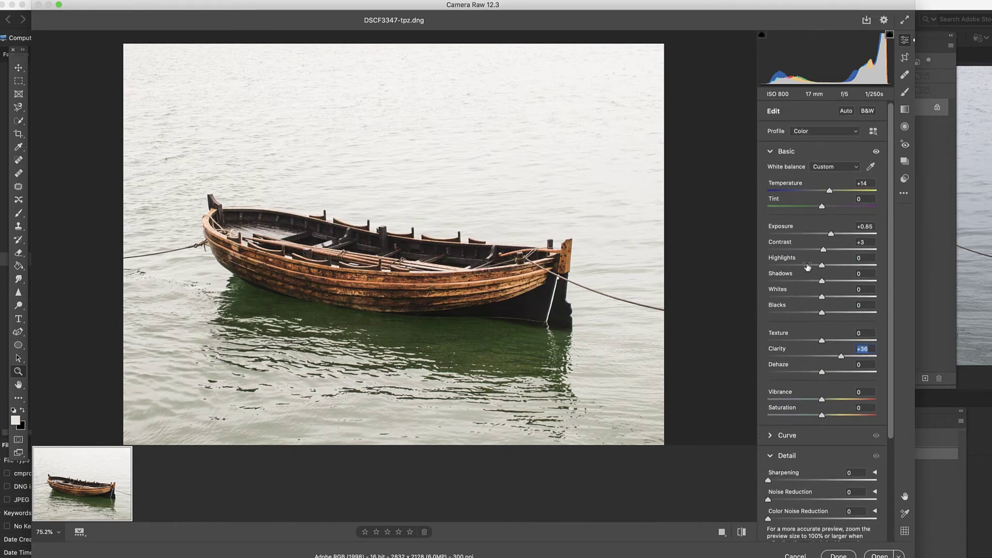
{"action": "left_click_drag", "start_coordinate": [832, 236], "coordinate": [830, 236]}
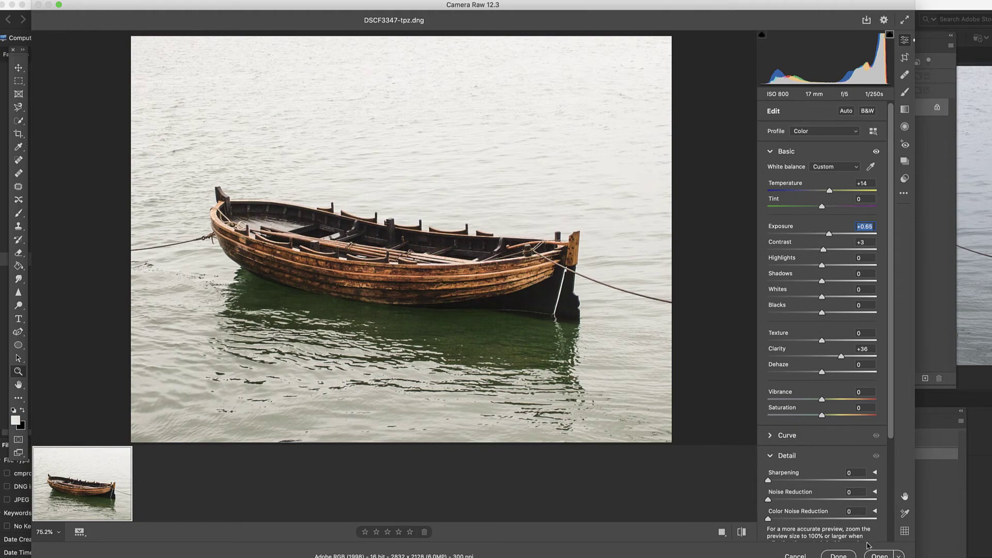
{"action": "left_click", "coordinate": [879, 555]}
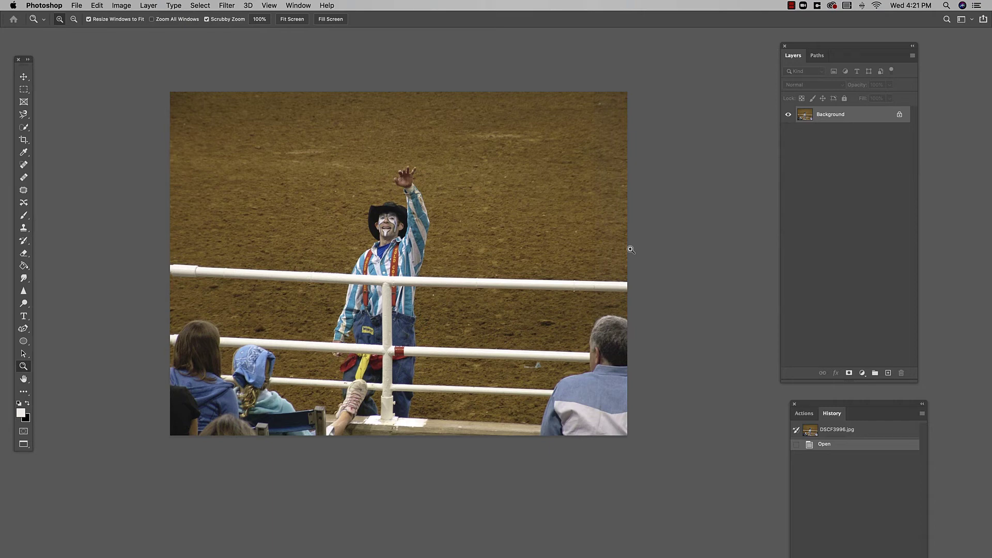
Examine the waving rodeo clown in DSCF3996.jpg up close in Photoshop for noise and compression artifacts
{"action": "left_click", "coordinate": [404, 261]}
{"action": "left_click", "coordinate": [403, 261]}
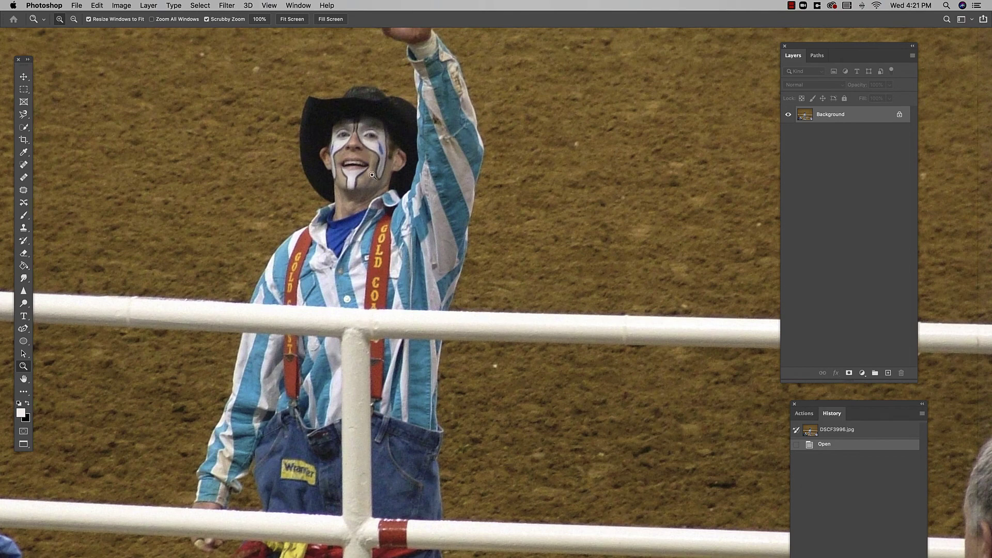
{"action": "key", "text": "alt"}
{"action": "left_click", "coordinate": [373, 184], "text": "alt"}
{"action": "left_click_drag", "start_coordinate": [431, 171], "coordinate": [465, 208]}
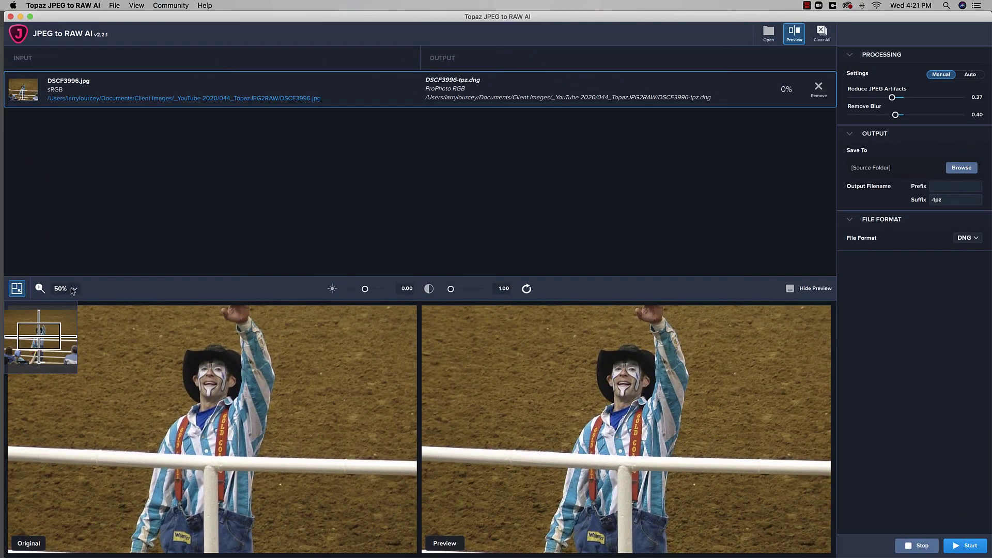
Set the JPEG to RAW AI preview of DSCF3996.jpg to 100% and center it on the clown's face
{"action": "left_click", "coordinate": [72, 289]}
{"action": "left_click", "coordinate": [91, 302]}
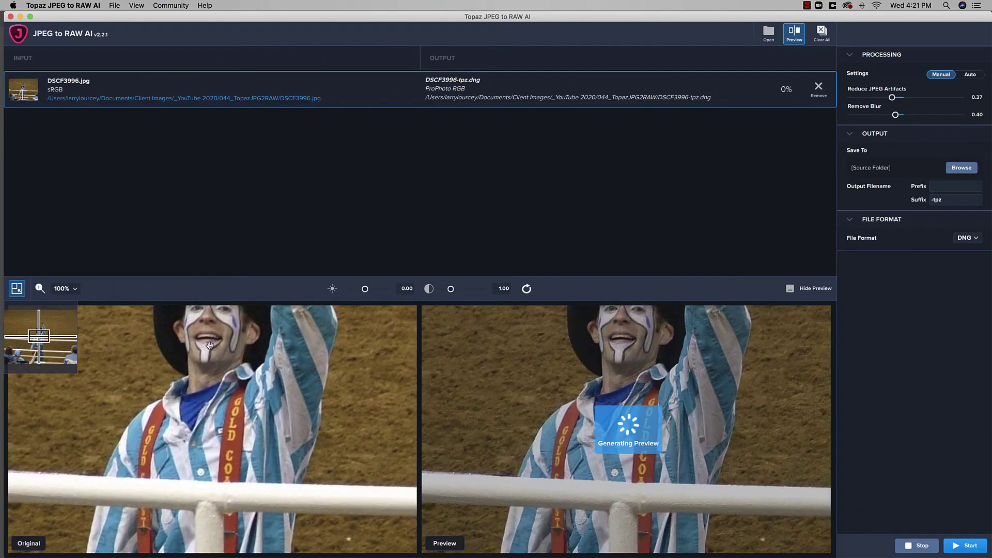
{"action": "left_click_drag", "start_coordinate": [357, 362], "coordinate": [372, 403]}
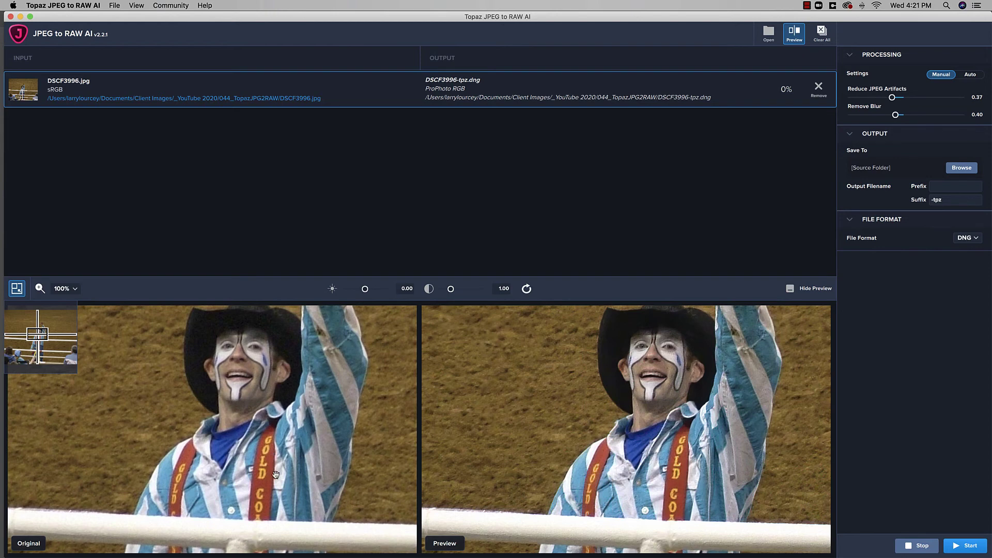
Try the Auto processing settings and return to Manual with Reduce JPEG Artifacts and Remove Blur at 0.20
{"action": "left_click", "coordinate": [971, 75]}
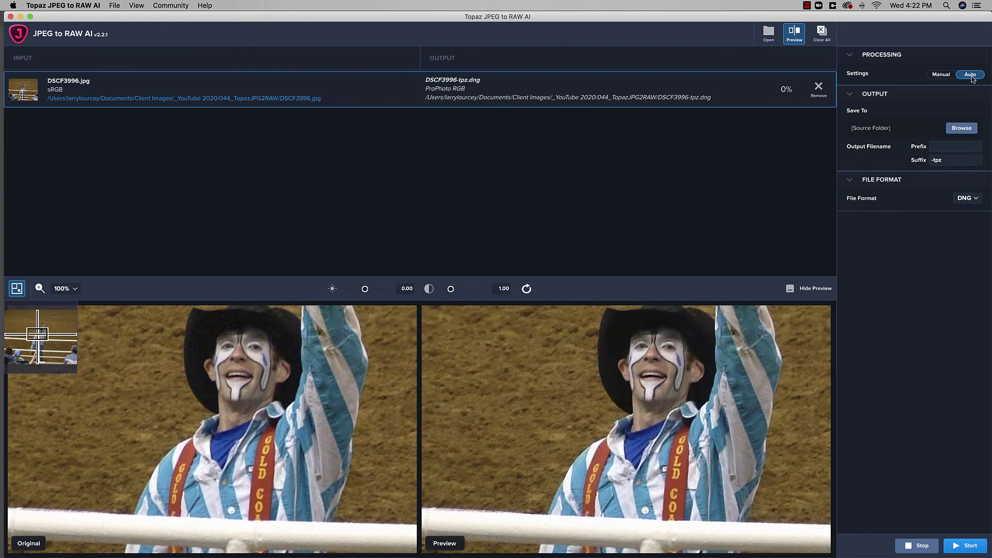
{"action": "left_click", "coordinate": [936, 75]}
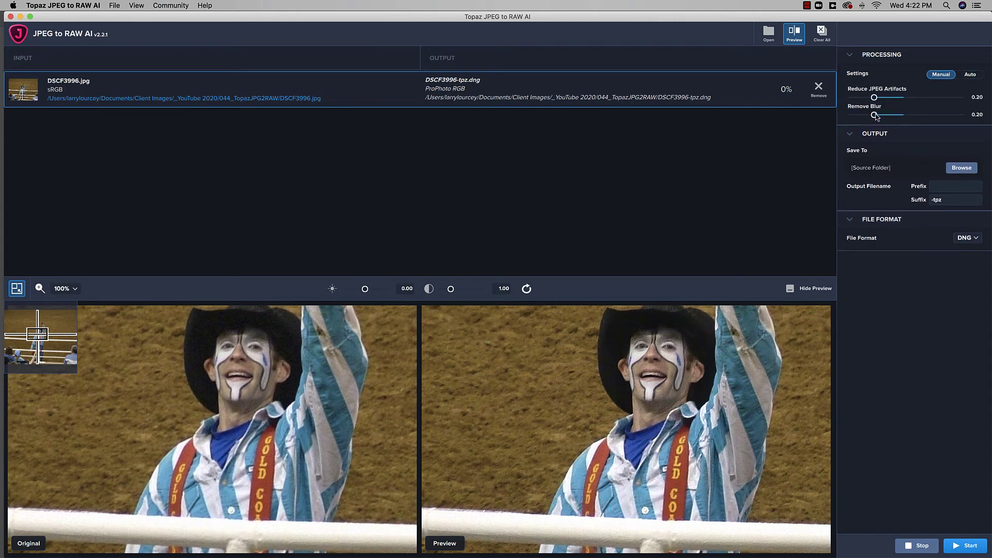
Raise Remove Blur for DSCF3996.jpg and compare original and preview around the clown's face and raised hand
{"action": "left_click_drag", "start_coordinate": [875, 116], "coordinate": [900, 118]}
{"action": "left_click_drag", "start_coordinate": [899, 118], "coordinate": [913, 117]}
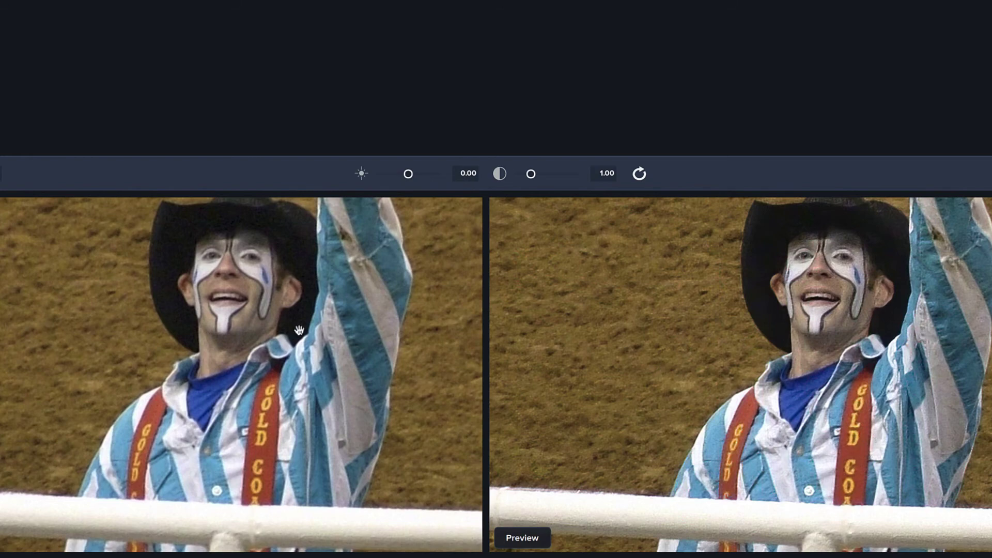
{"action": "left_click_drag", "start_coordinate": [280, 248], "coordinate": [287, 303]}
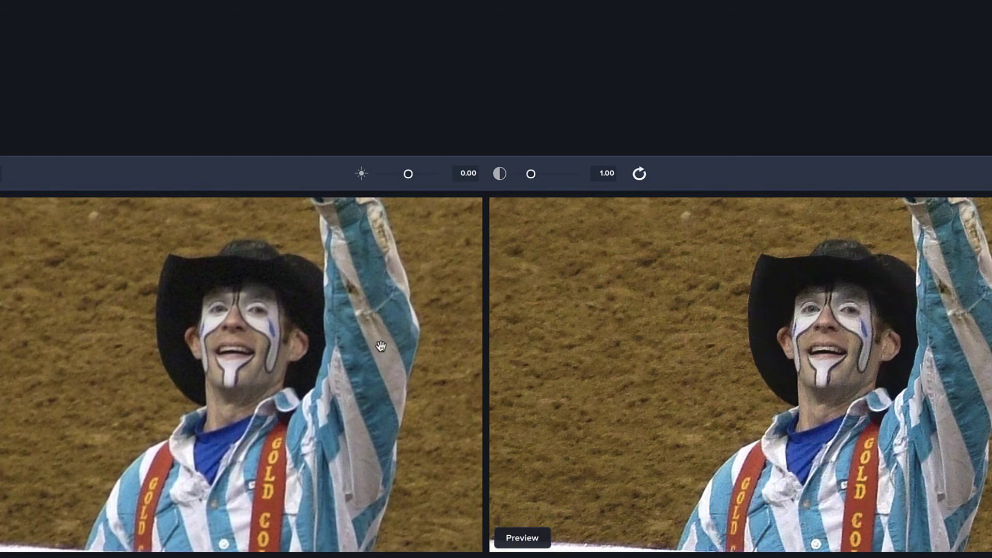
{"action": "left_click_drag", "start_coordinate": [380, 304], "coordinate": [393, 472]}
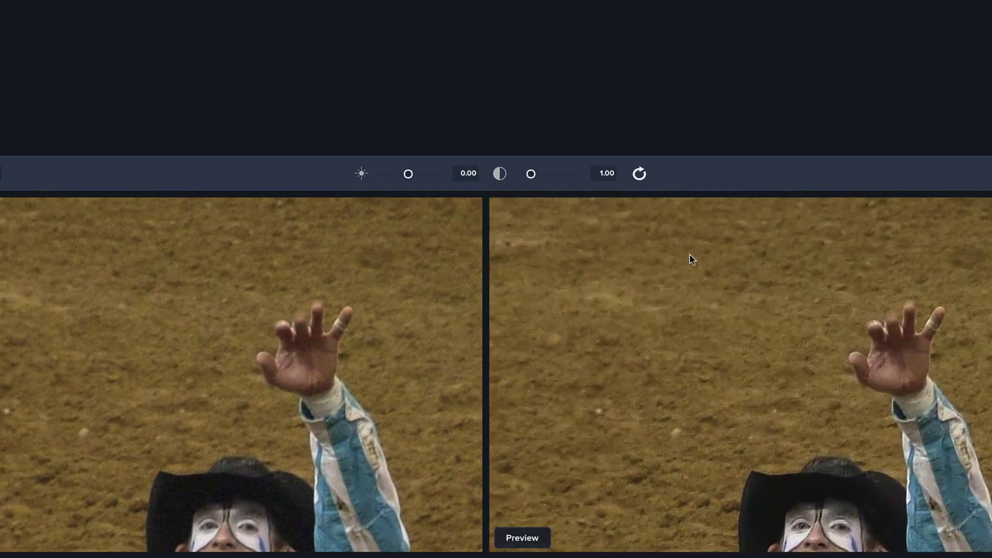
{"action": "left_click_drag", "start_coordinate": [407, 439], "coordinate": [408, 265]}
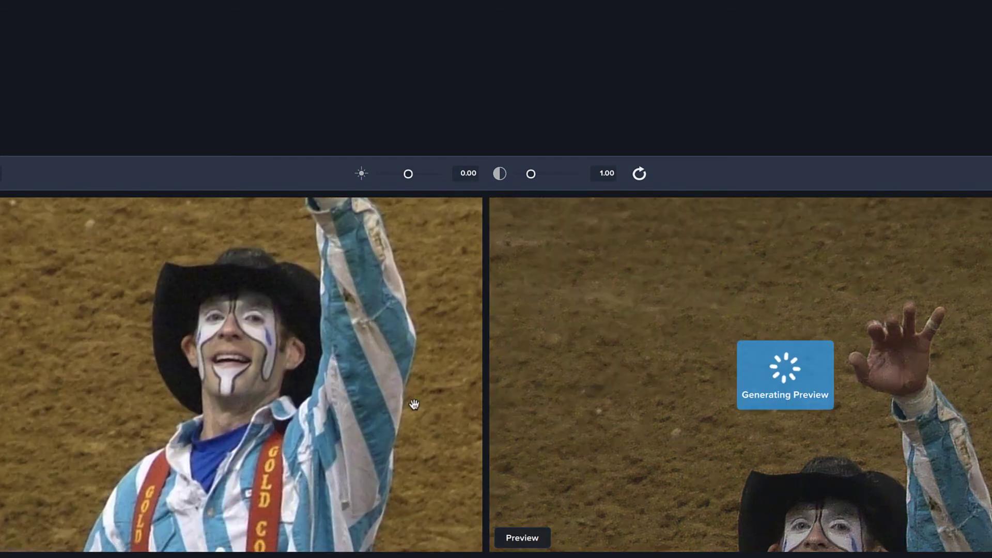
In Camera Raw, set the Exposure of DSCF3996-tpz.dng to +0.15 and its Temperature to +8
{"action": "scroll", "coordinate": [414, 372], "scroll_direction": "down", "scroll_amount": 2}
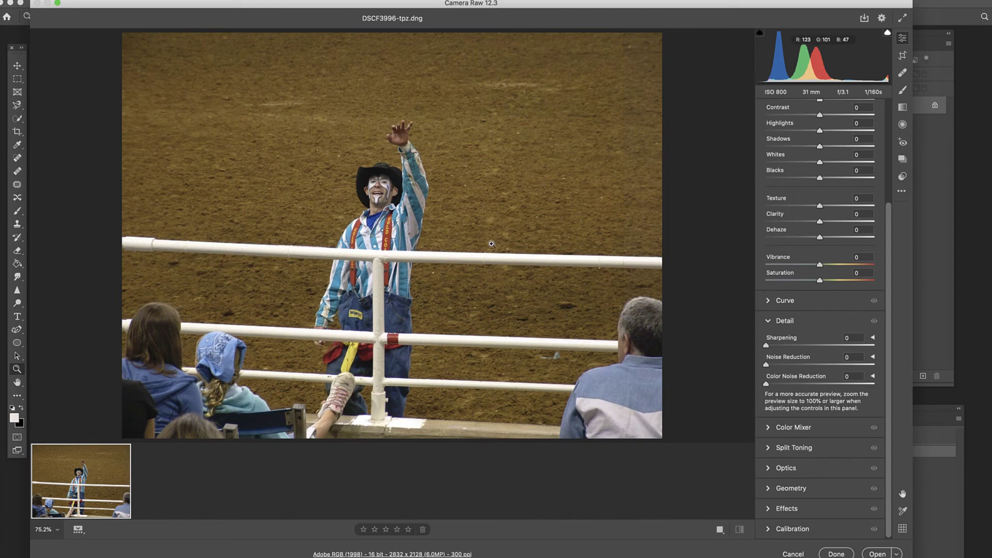
{"action": "scroll", "coordinate": [730, 238], "scroll_direction": "up", "scroll_amount": 2}
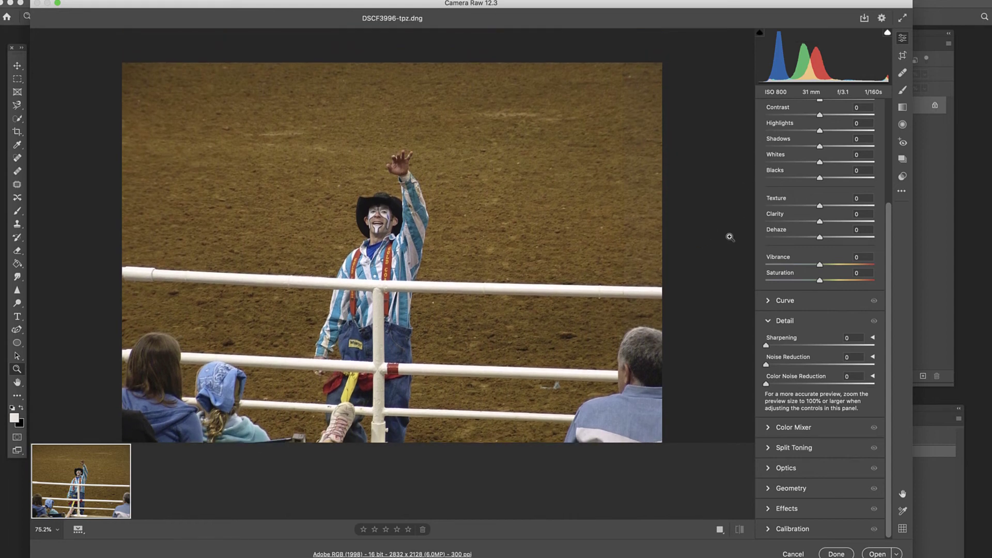
{"action": "scroll", "coordinate": [783, 235], "scroll_direction": "up", "scroll_amount": 3}
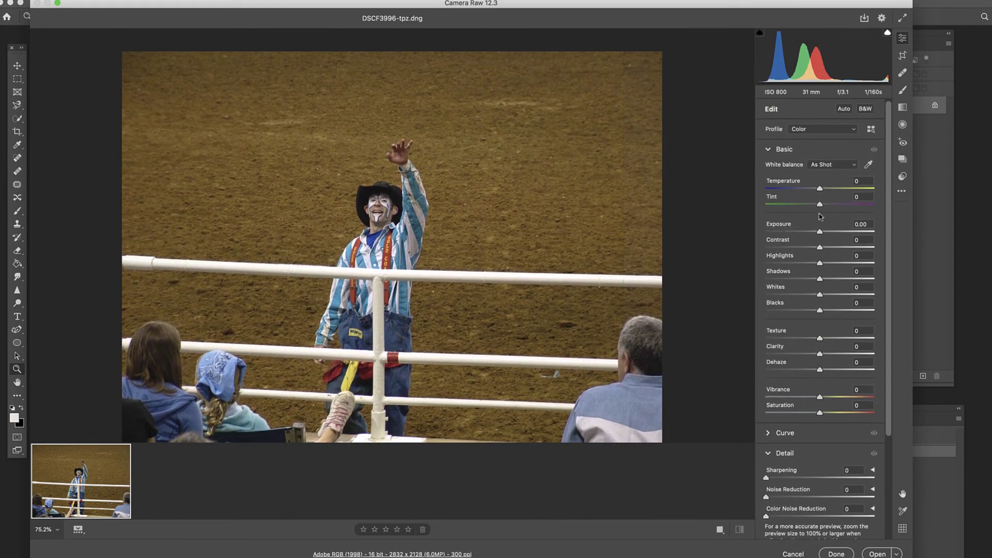
{"action": "left_click_drag", "start_coordinate": [820, 232], "coordinate": [822, 232]}
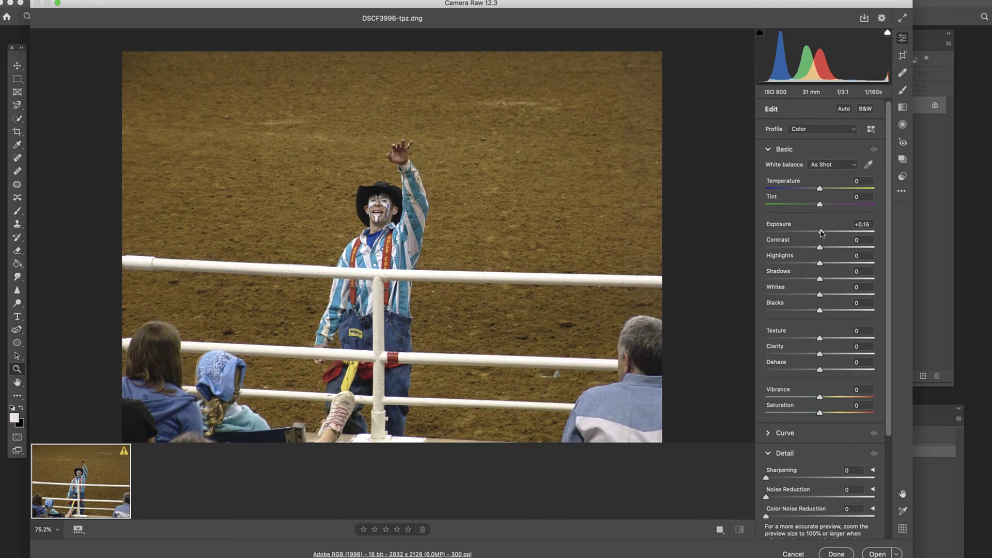
{"action": "left_click", "coordinate": [822, 233]}
{"action": "left_click_drag", "start_coordinate": [820, 190], "coordinate": [825, 190]}
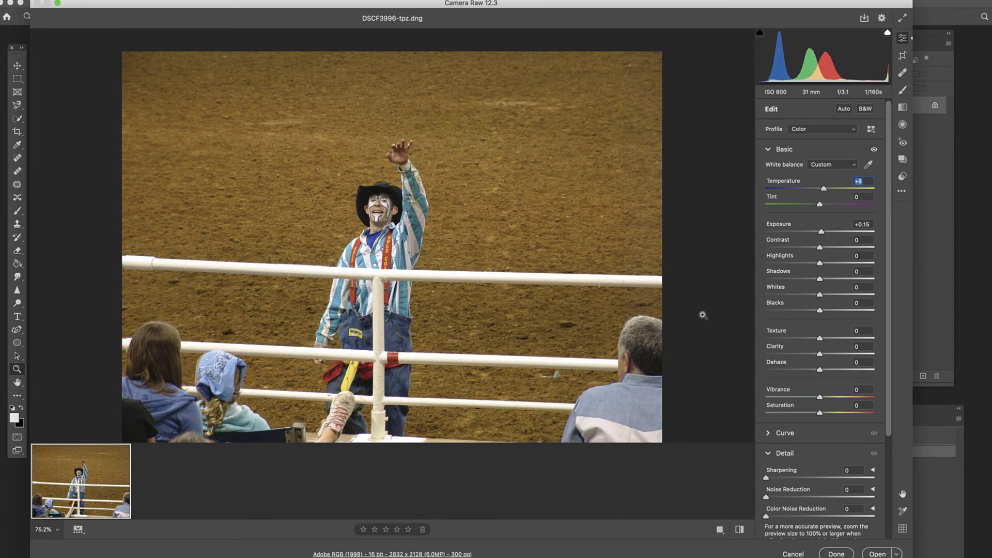
Set the Vibrance of the clown image to +5
{"action": "scroll", "coordinate": [563, 383], "scroll_direction": "down", "scroll_amount": 2}
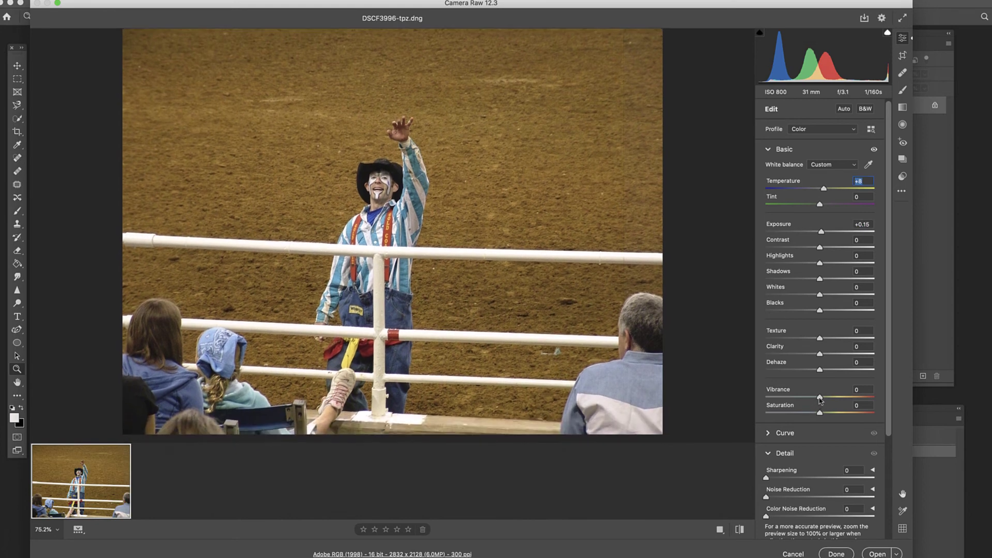
{"action": "left_click_drag", "start_coordinate": [820, 399], "coordinate": [823, 399]}
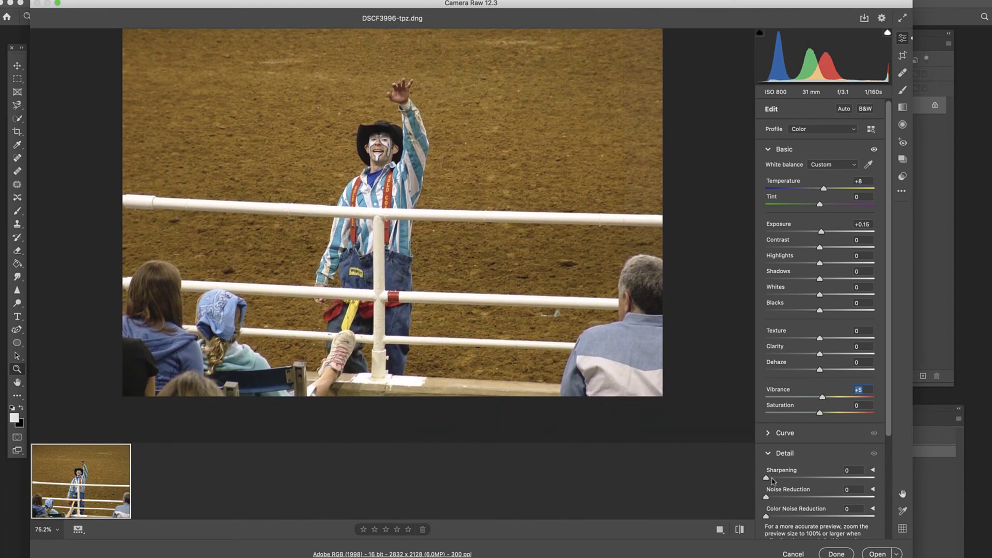
{"action": "scroll", "coordinate": [774, 481], "scroll_direction": "down", "scroll_amount": 2}
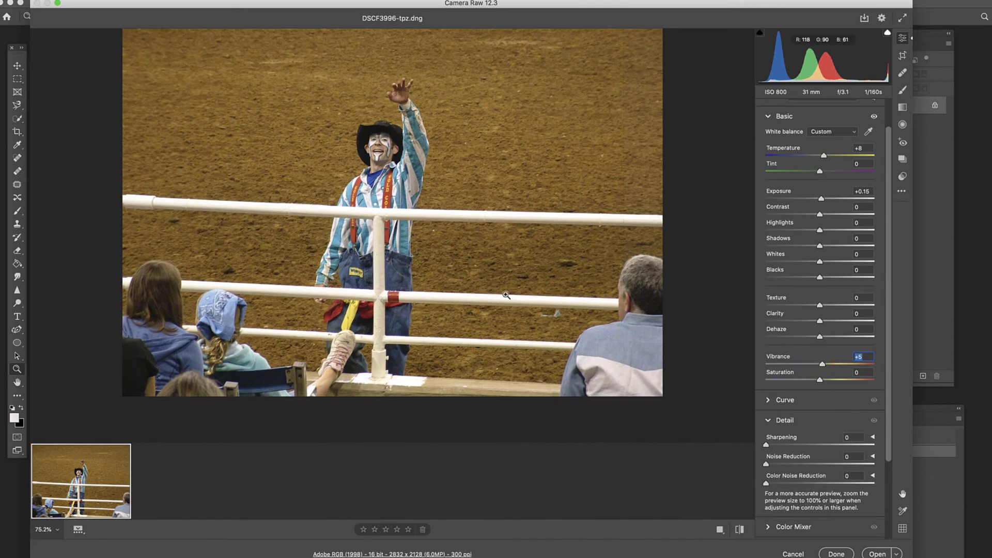